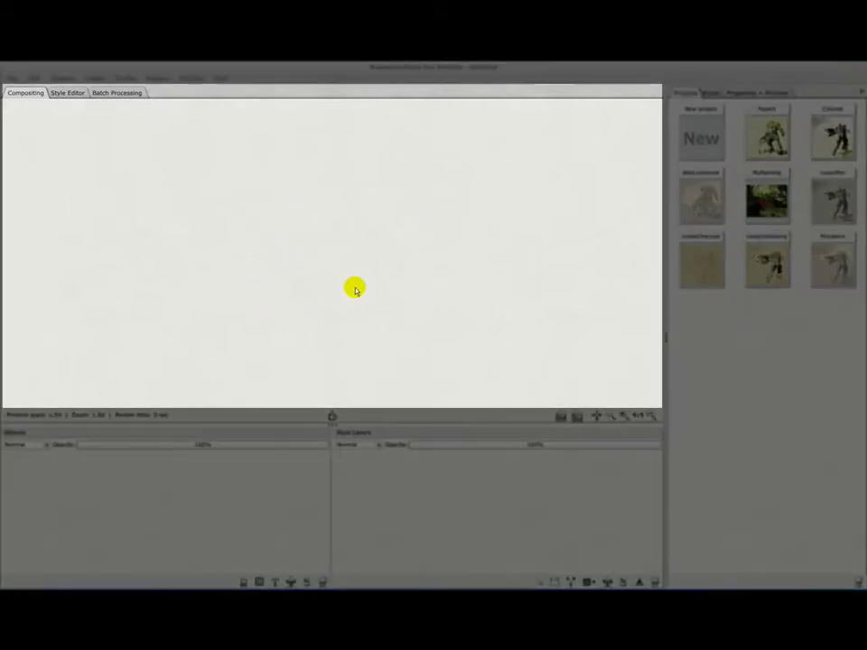
- Examine the workspace: the compositing canvas, object and style layer lists, project gallery, style library and property area
left_click(361, 259)
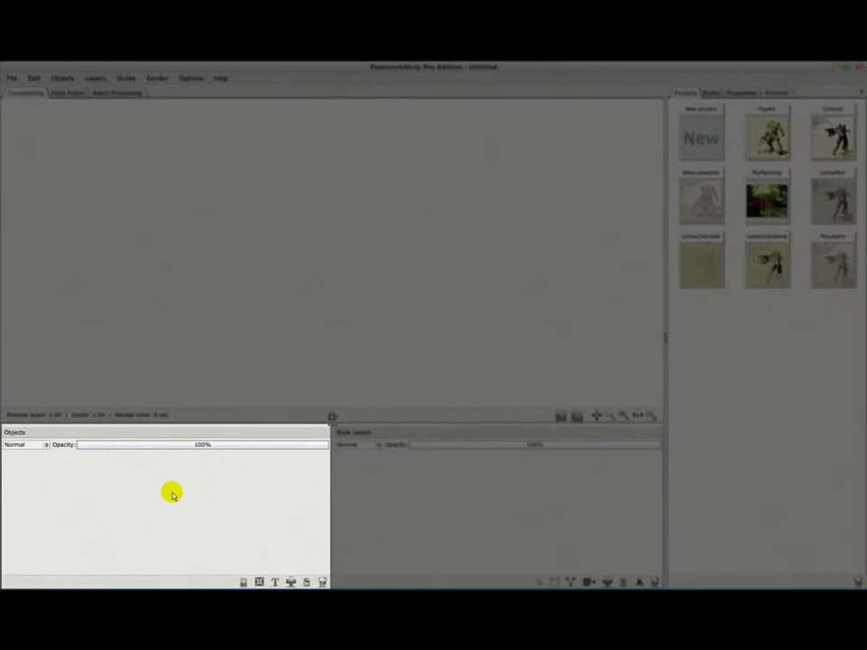
left_click(172, 494)
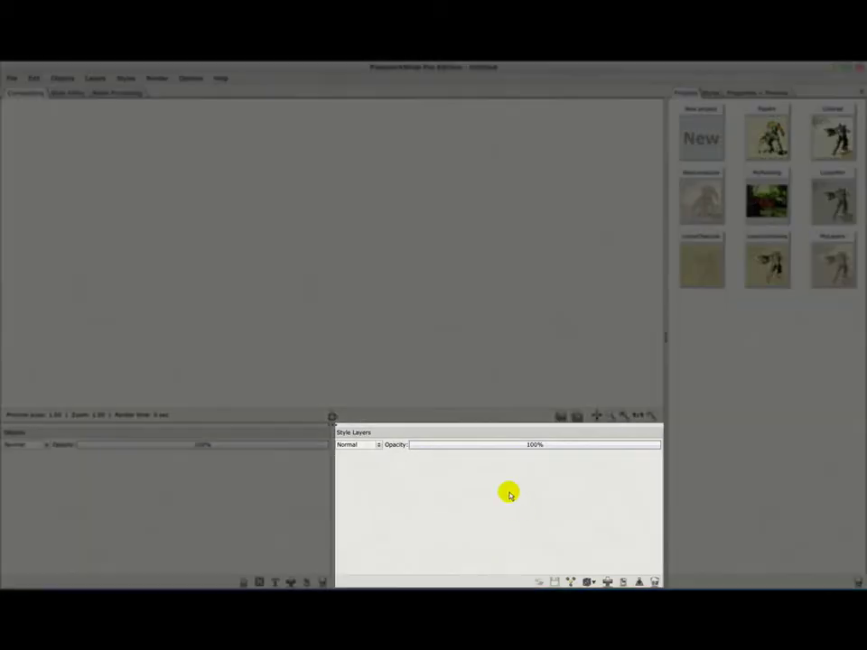
left_click(509, 496)
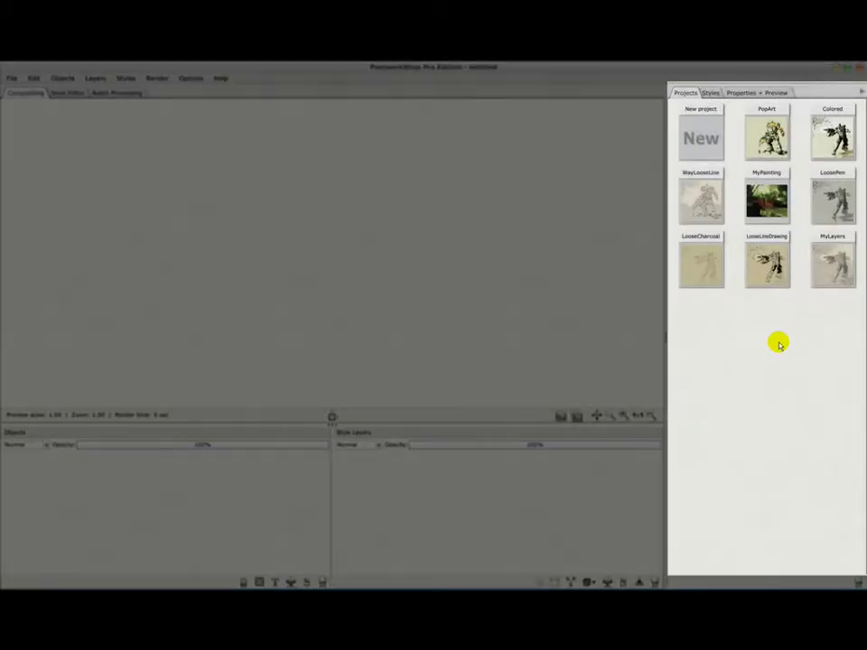
left_click(779, 343)
left_click(713, 94)
left_click(758, 94)
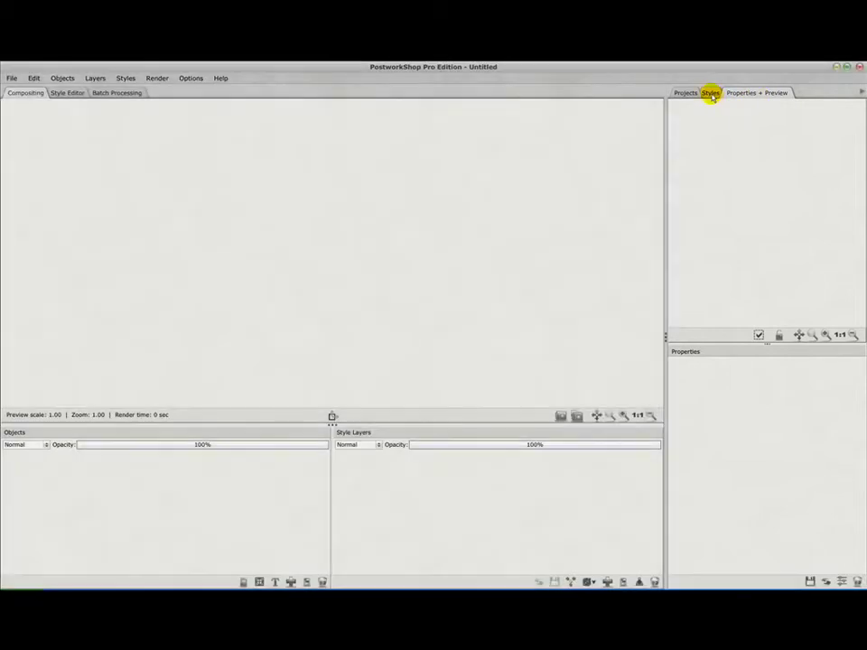
left_click(710, 93)
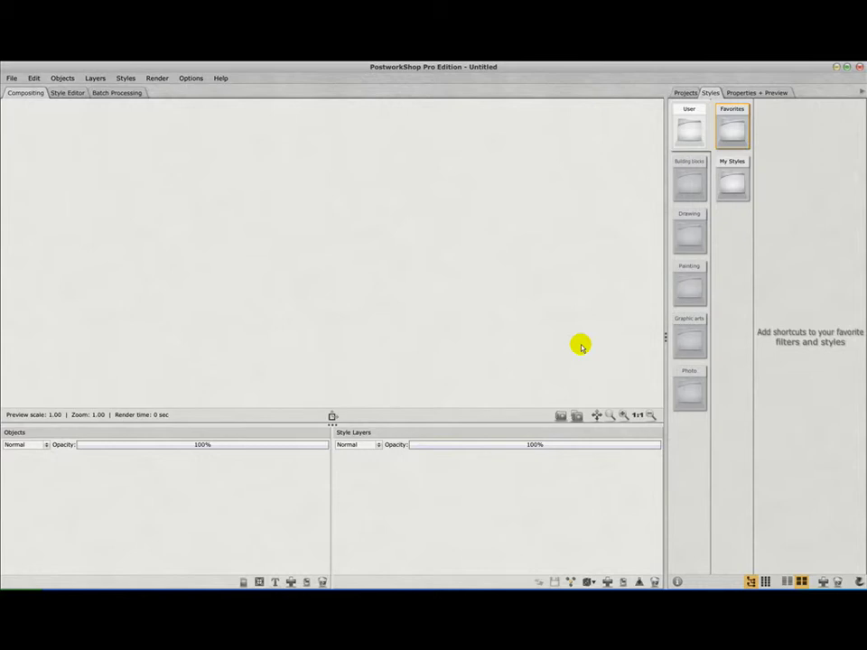
- Load the WarMachines image as an object and enlarge its preview on the compositing canvas
left_click(244, 581)
left_click(291, 236)
left_click(447, 360)
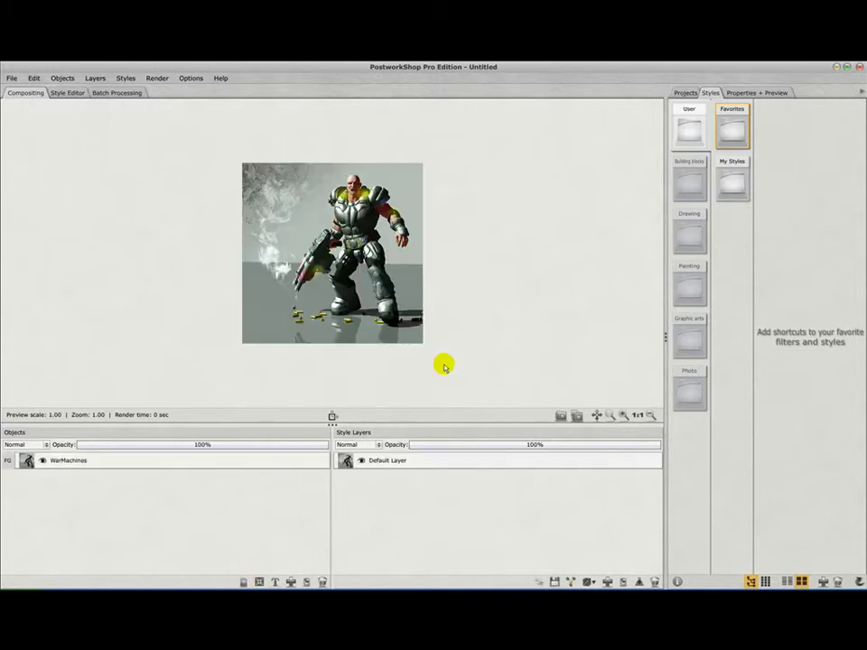
left_click(622, 415)
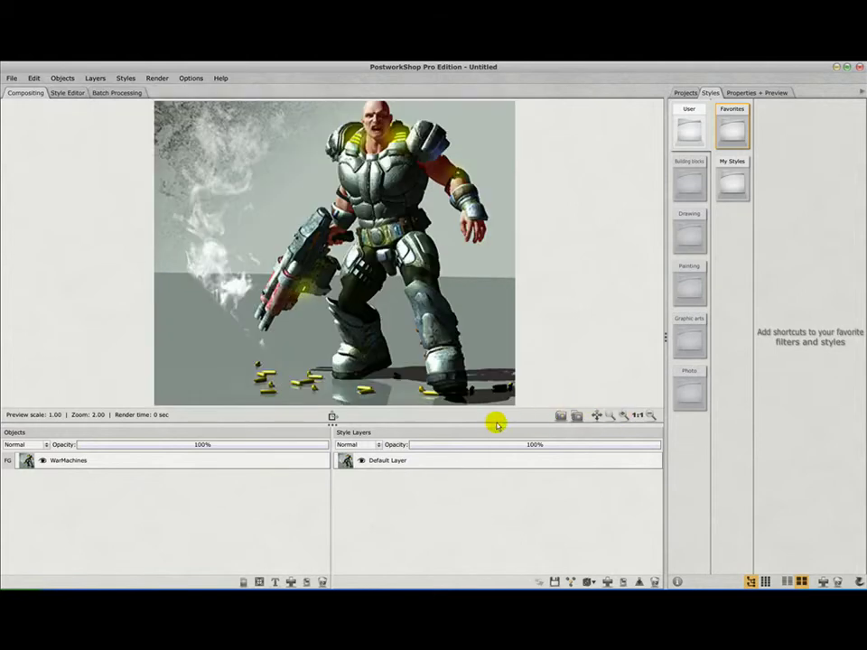
left_click_drag(362, 421, 361, 448)
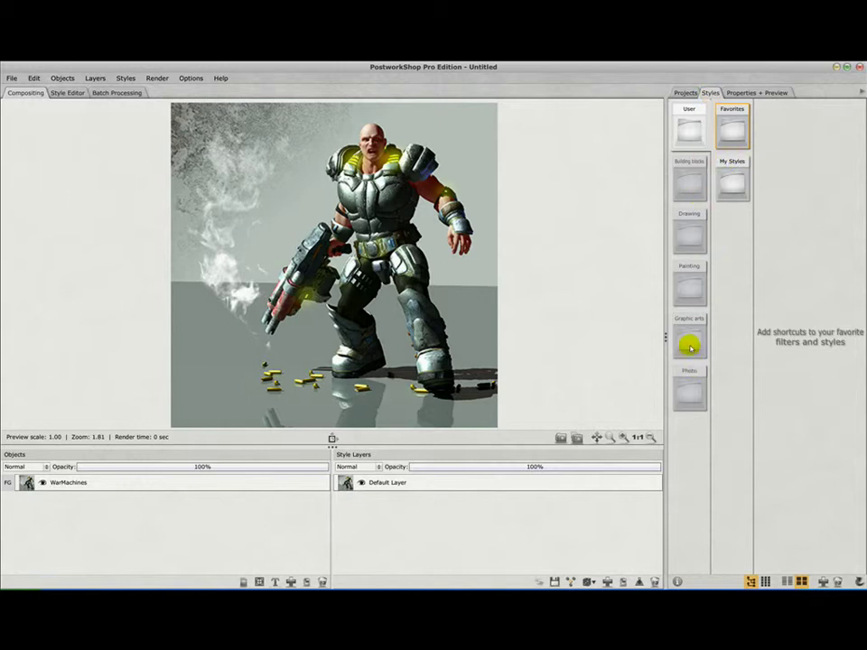
- Add the Dark Chalk with Pencil style from the Drawing chalk category as a style layer at 50% opacity
left_click(694, 182)
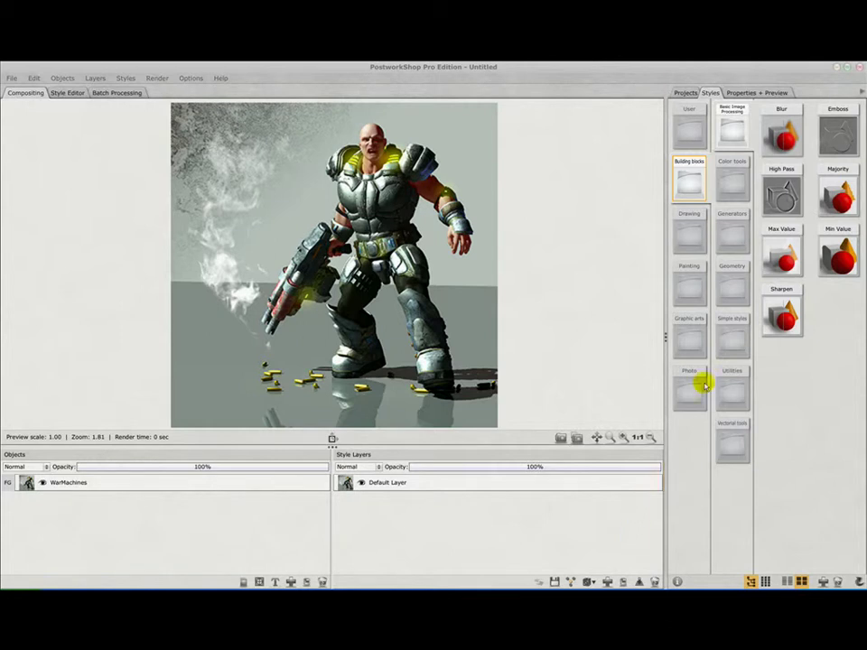
left_click(689, 237)
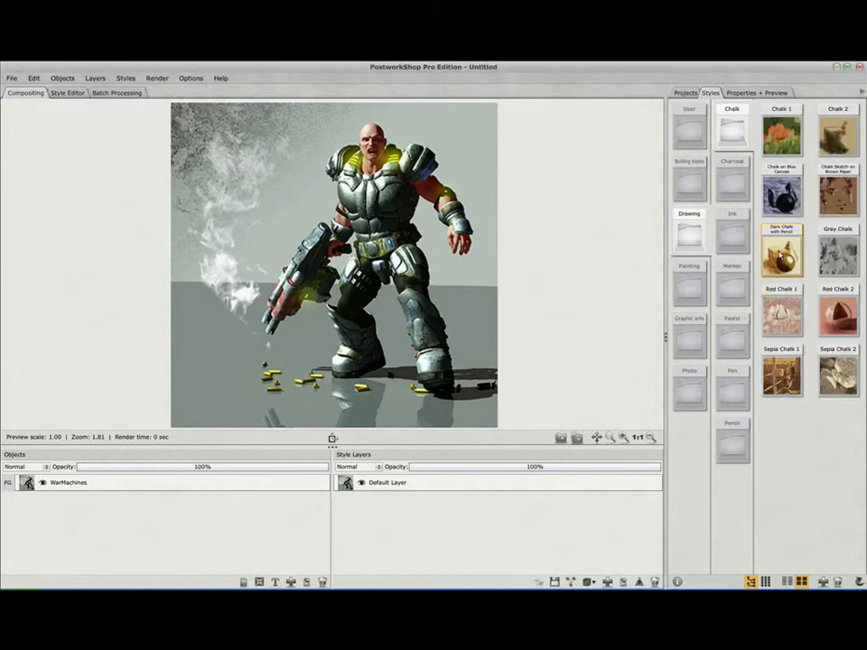
mouse_move(774, 275)
left_mouse_down()
mouse_move(552, 457)
mouse_move(519, 474)
mouse_move(510, 491)
mouse_move(511, 478)
left_mouse_up()
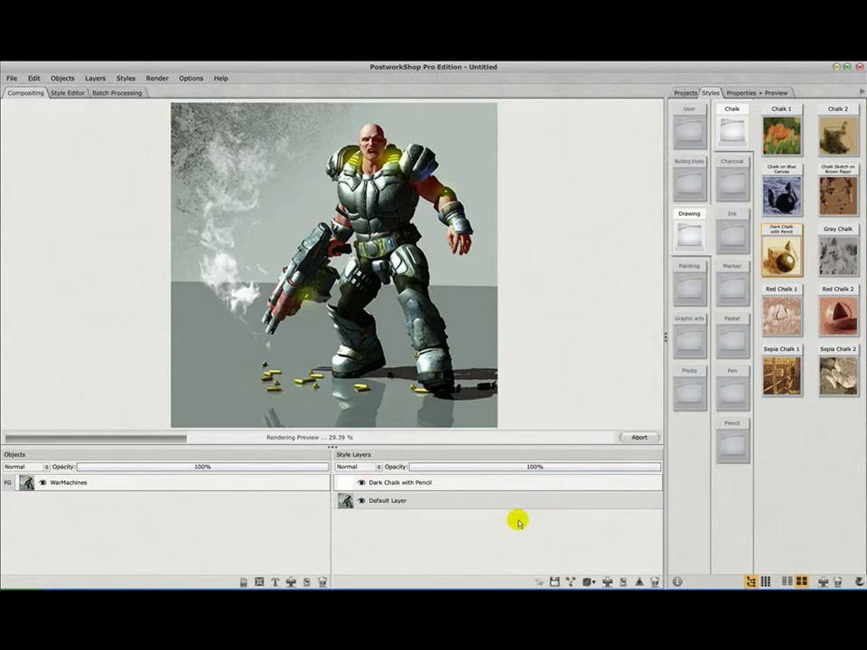
left_click(534, 468)
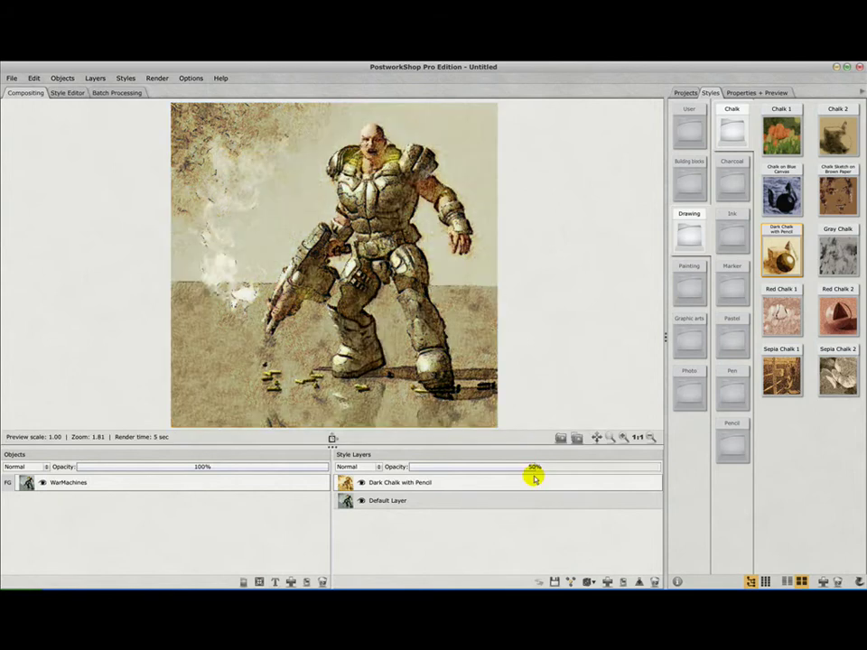
- Add the Expressionism 1 painting style as a new style layer and set its blend mode to Luminosity
left_click(694, 286)
left_click(733, 233)
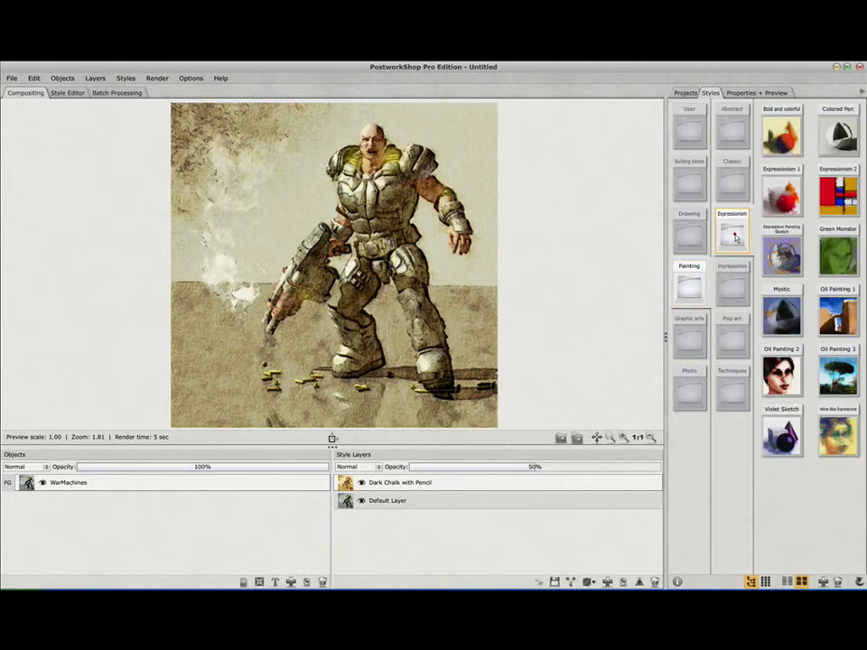
left_click(782, 200)
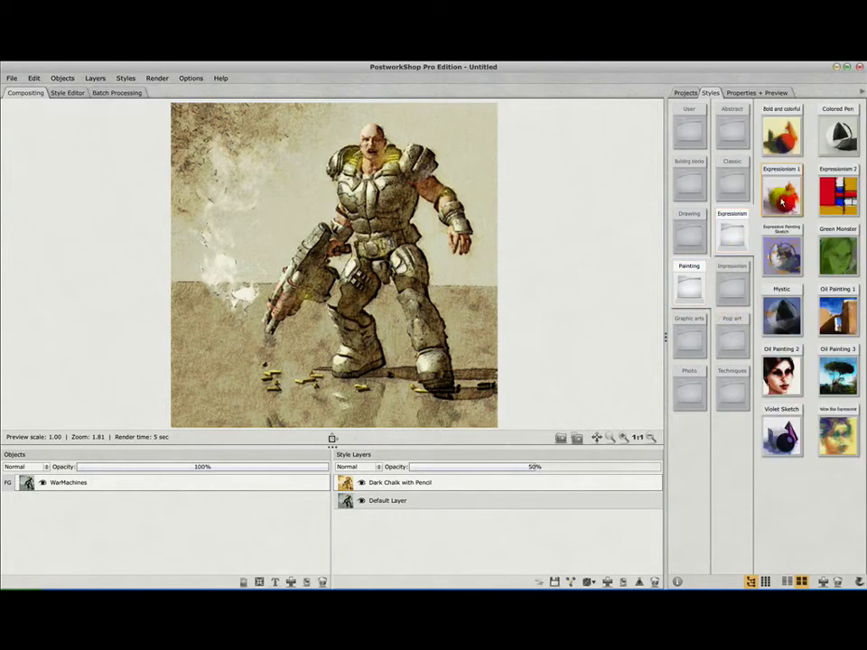
double_click(776, 208)
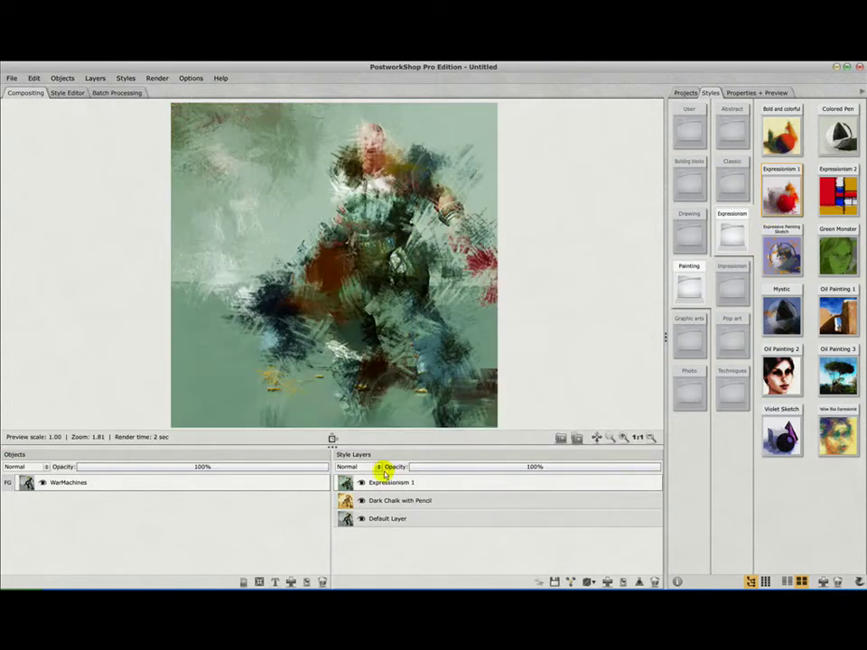
left_click(377, 469)
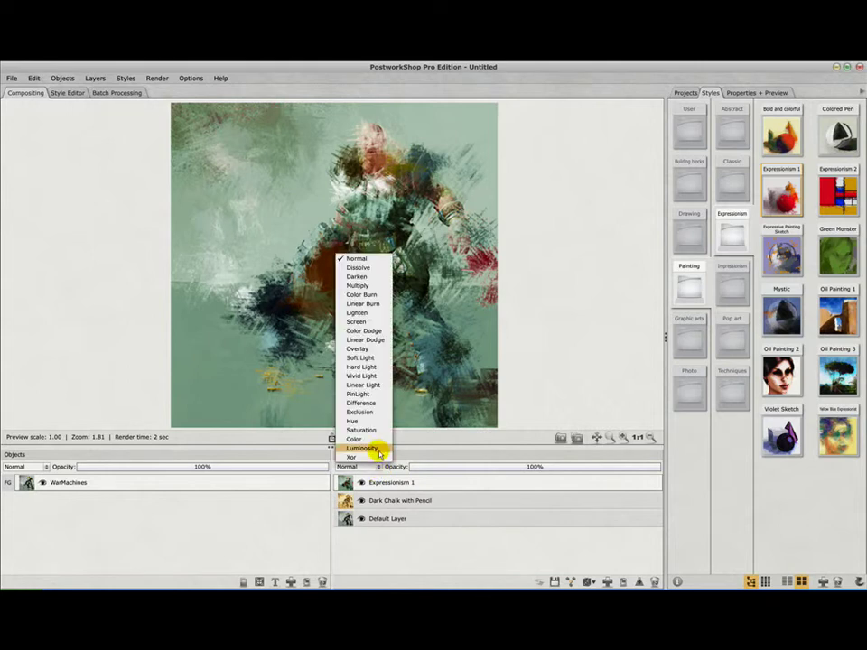
left_click(379, 449)
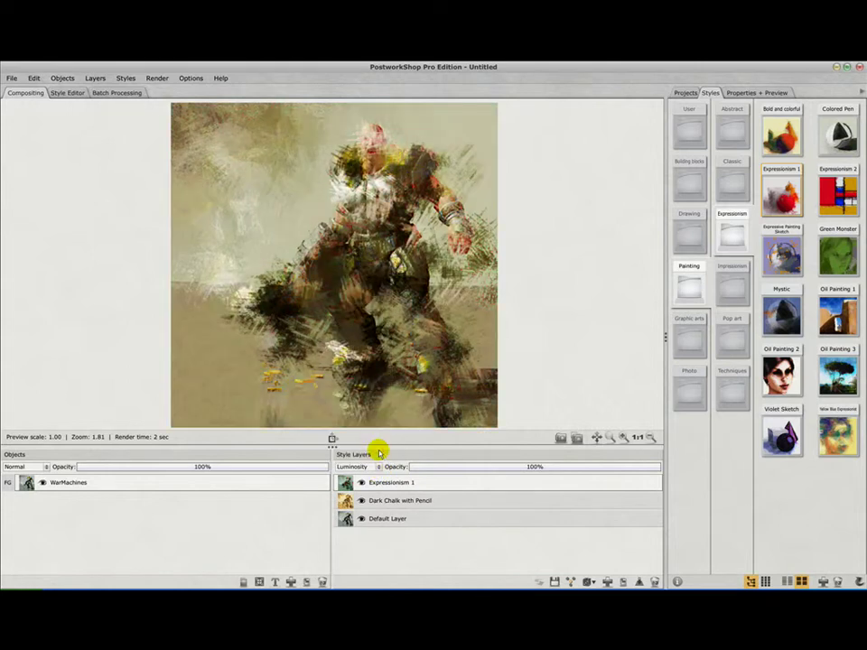
- Add the Watercolor 1 painting technique as a style layer with Overlay blending and 49% opacity
left_click(733, 387)
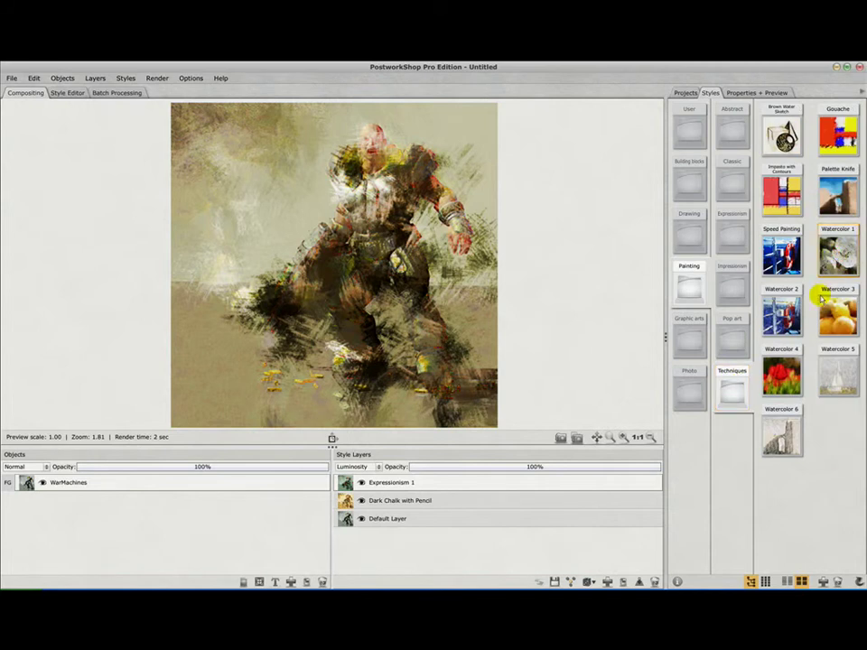
double_click(837, 262)
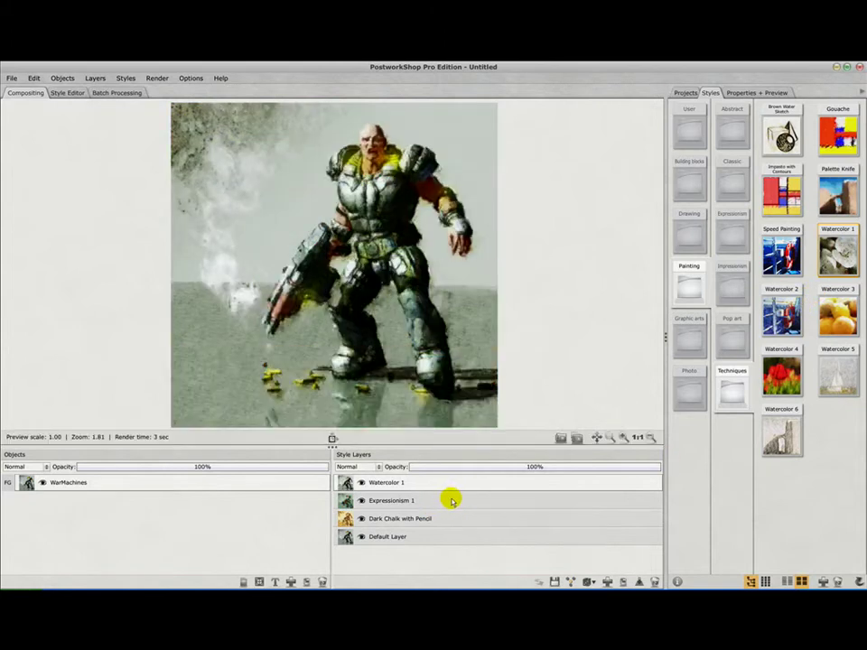
left_click(379, 467)
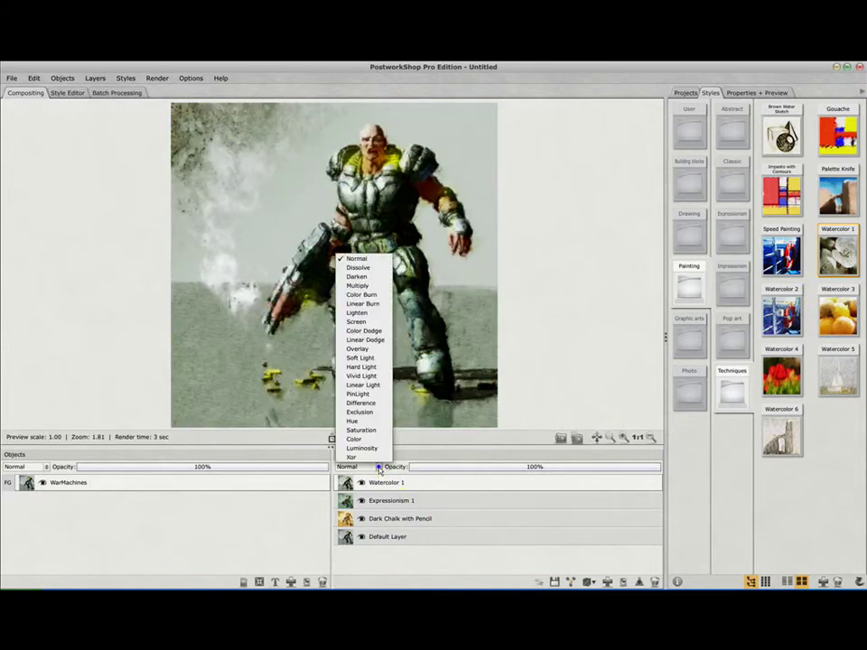
left_click(365, 349)
left_click(533, 466)
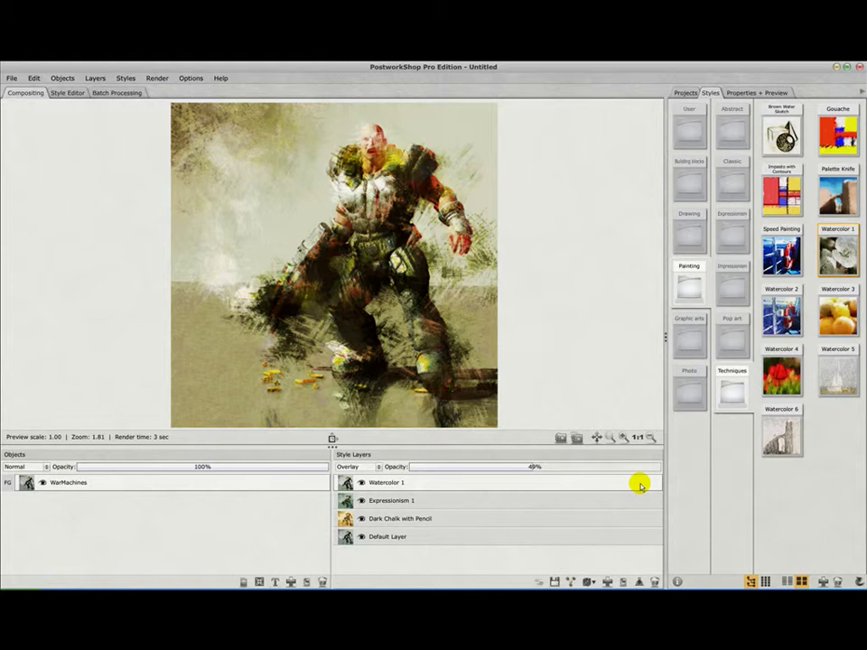
- Add the Manga with Vectorial Lines comic book style as a style layer and set its blend mode to Multiply
left_click(691, 342)
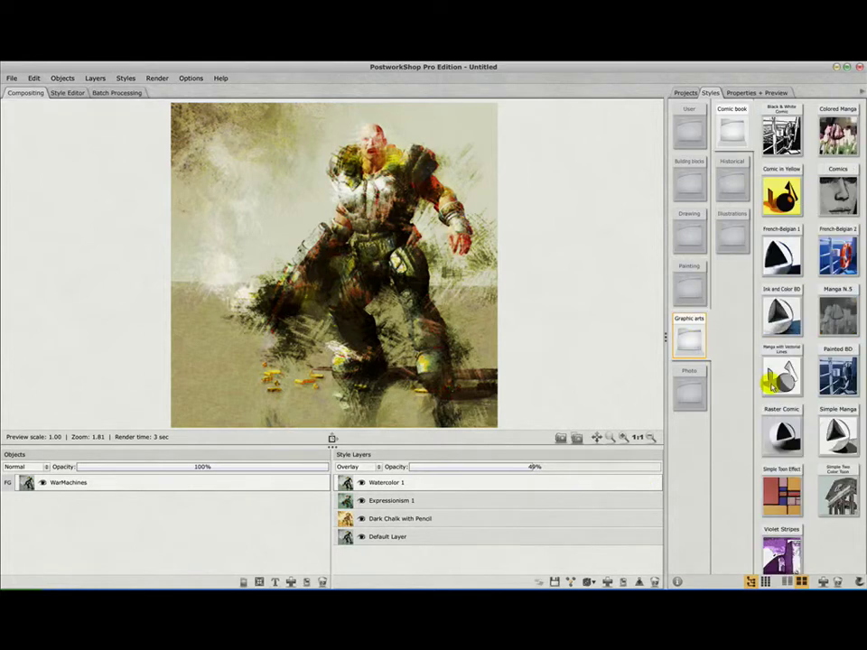
left_click(788, 371)
double_click(774, 382)
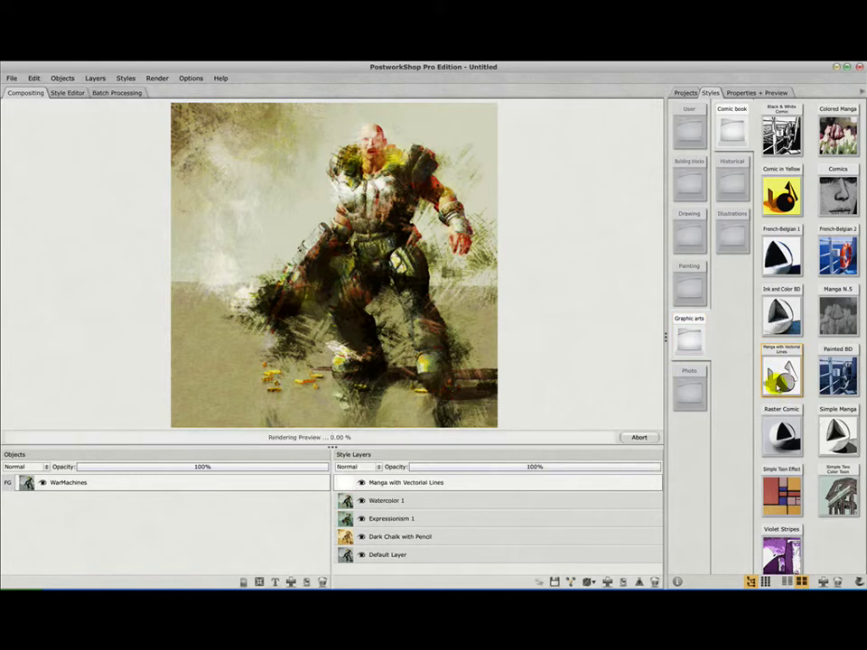
left_click(378, 467)
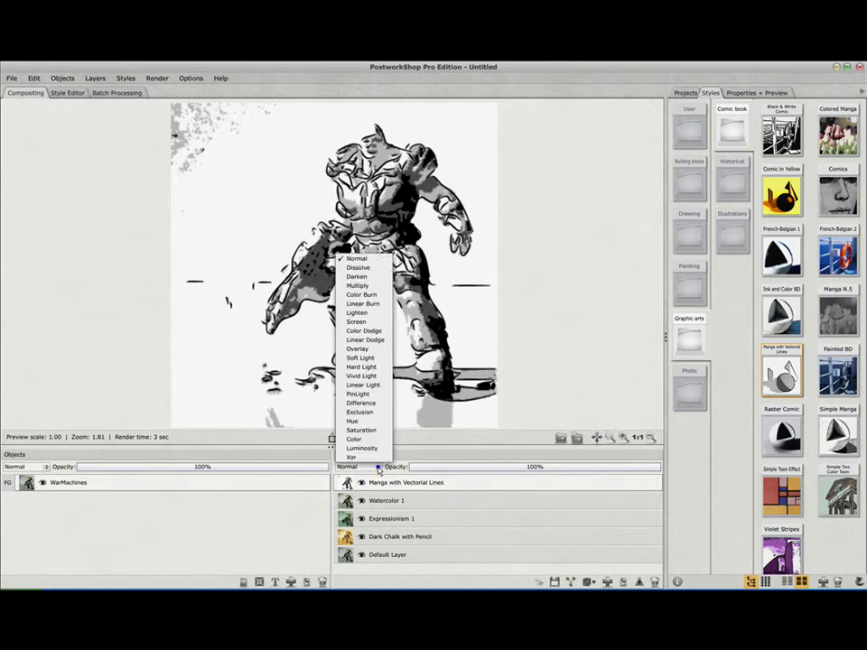
left_click(377, 291)
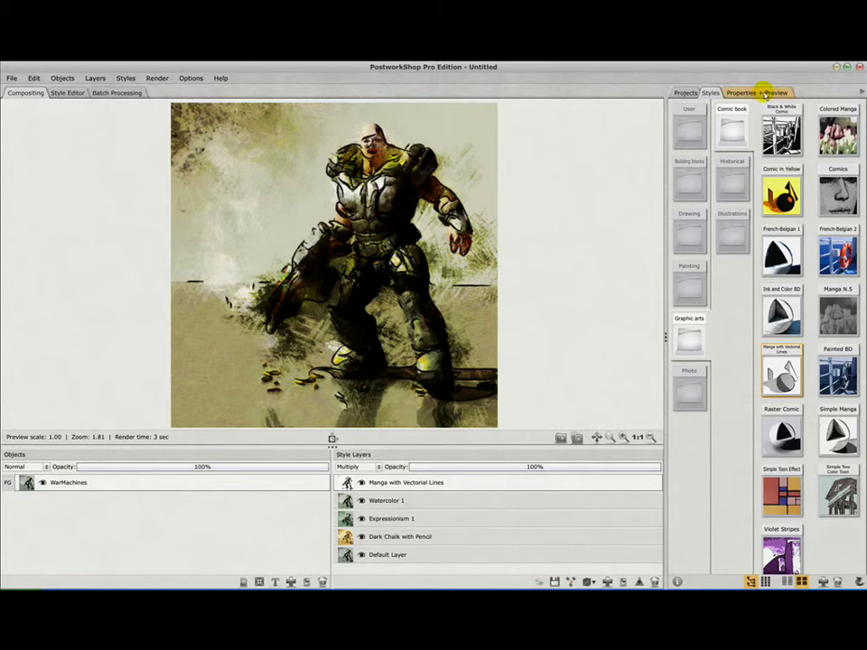
- Set the Manga with Vectorial Lines layer's low and high threshold values to 0 and its black threshold value to 14
left_click(764, 94)
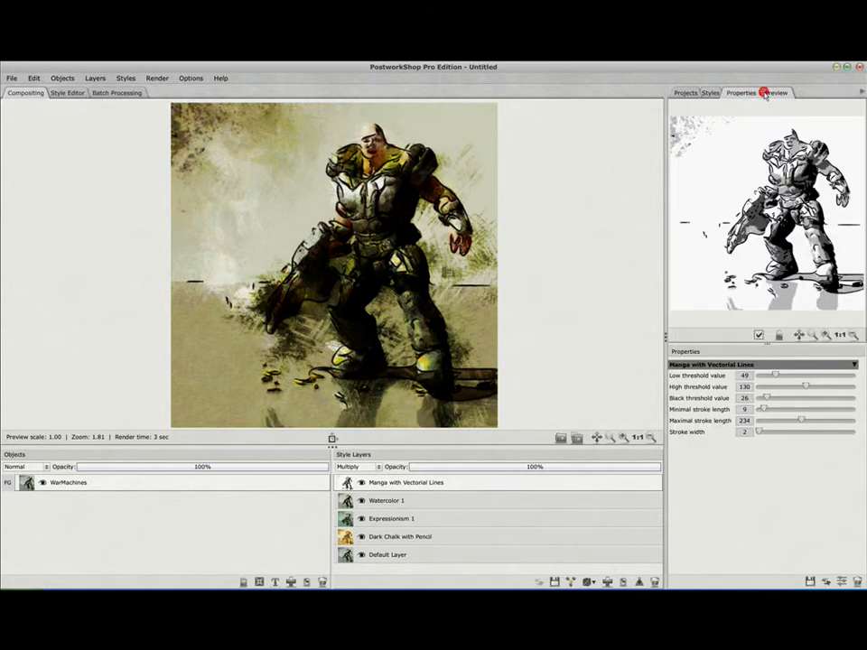
left_click(494, 502)
left_click(494, 518)
left_click(494, 537)
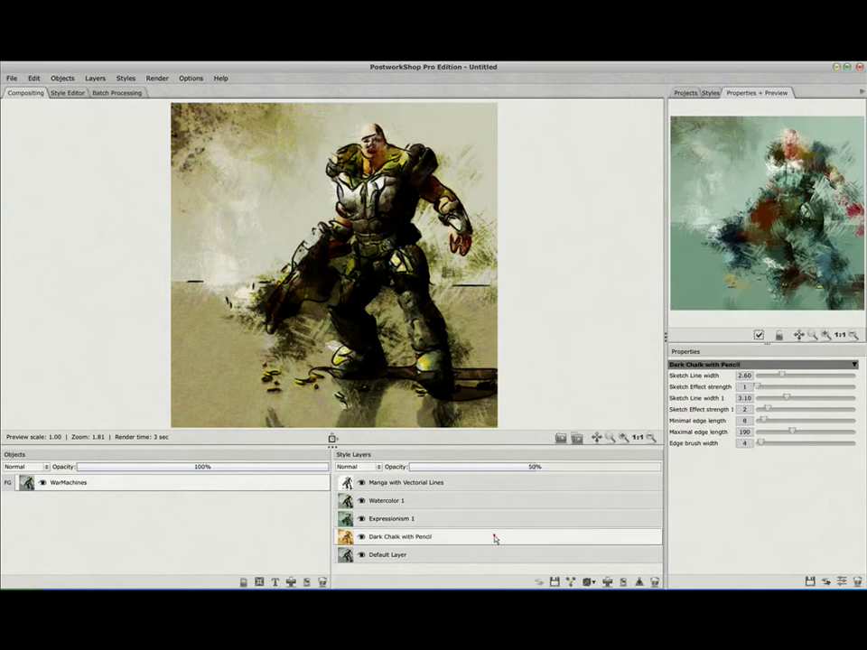
left_click(508, 485)
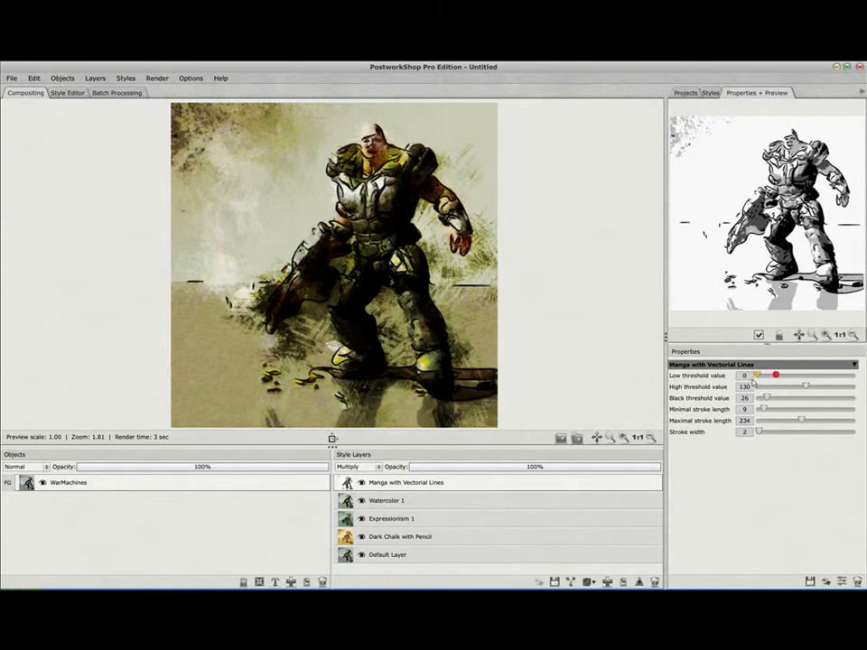
mouse_move(798, 386)
left_mouse_down()
mouse_move(755, 385)
mouse_move(750, 391)
mouse_move(764, 397)
left_mouse_up()
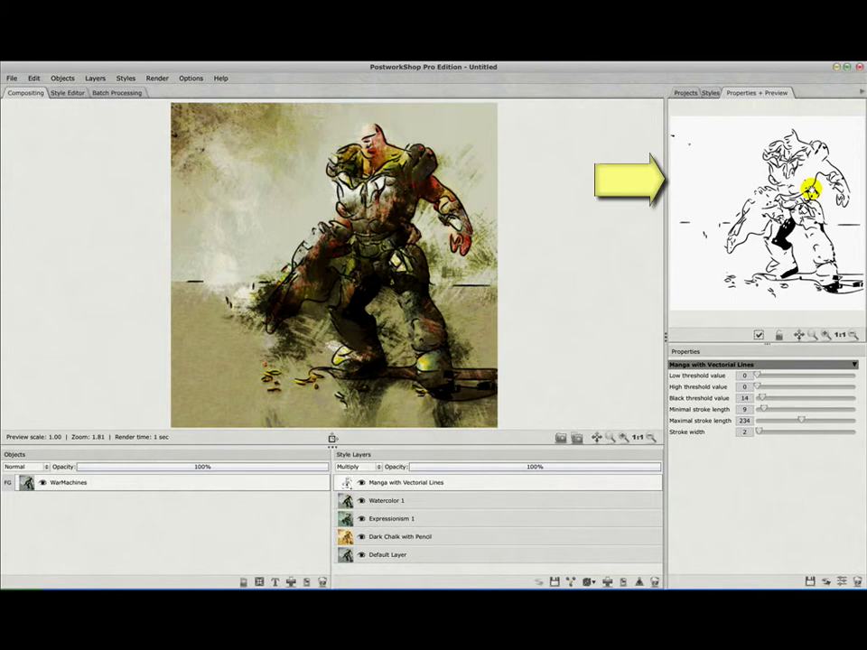
- Review the properties of the WarMachines source image and of the default, manga, watercolor and expressionism style layers
left_click(304, 235)
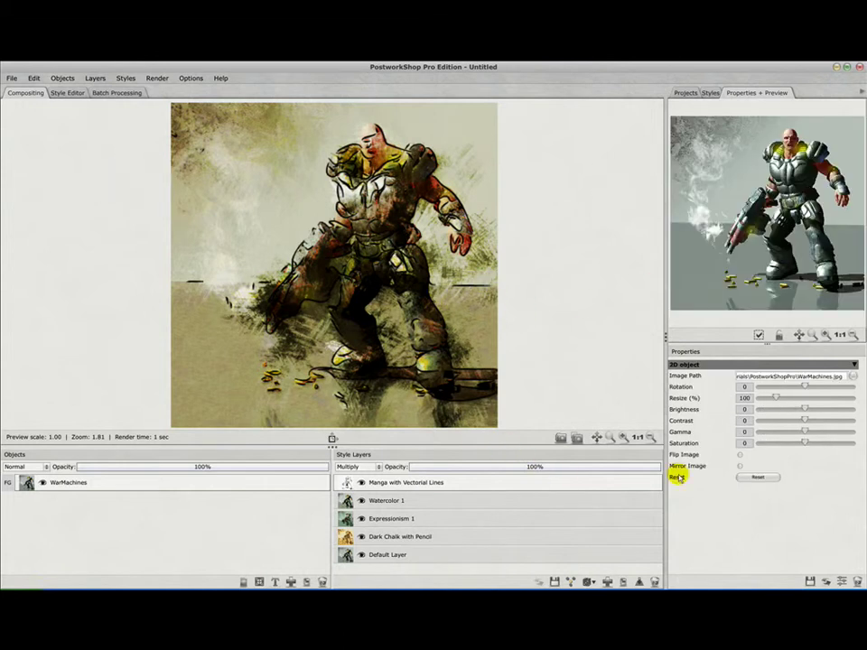
left_click(555, 558)
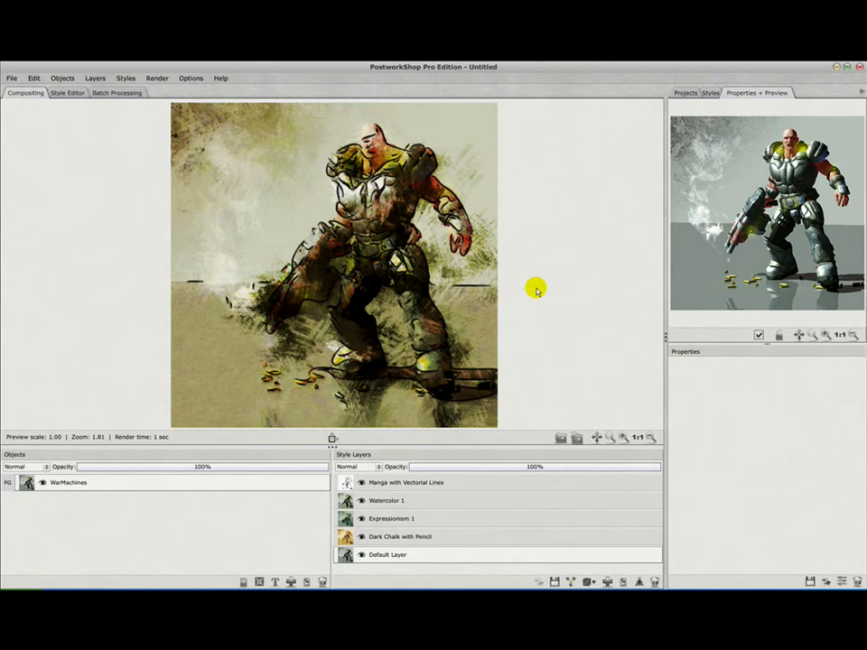
left_click(466, 486)
left_click(465, 500)
left_click(465, 518)
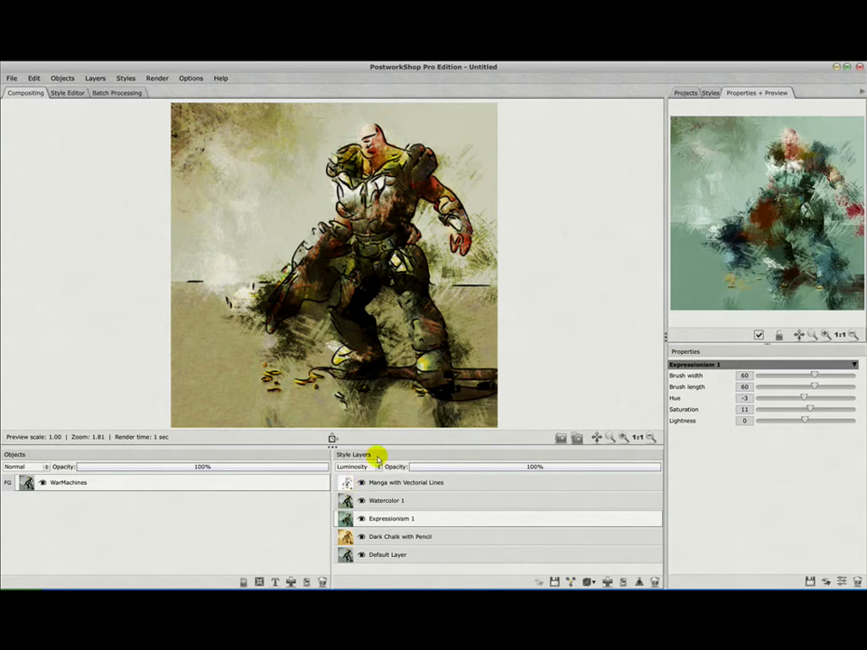
left_click(568, 484)
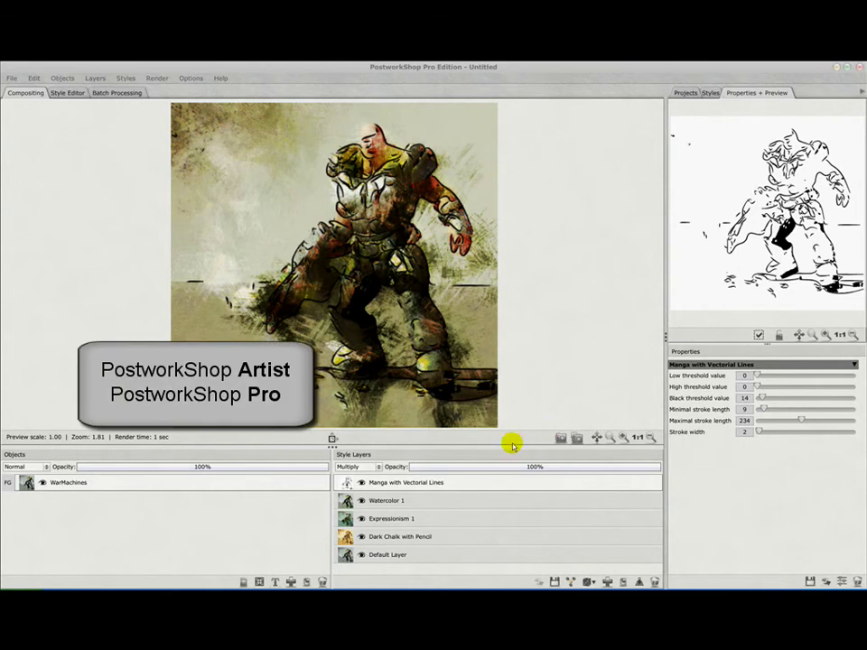
- Switch to the PopArt project, examine its node graph in the Style Editor, and return to the compositing view
left_click(101, 589)
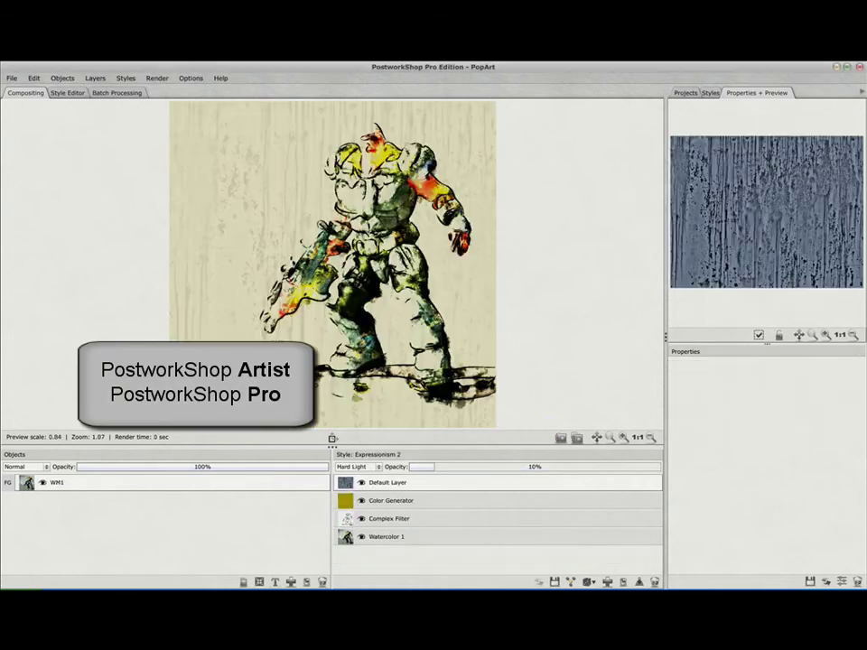
left_click(67, 93)
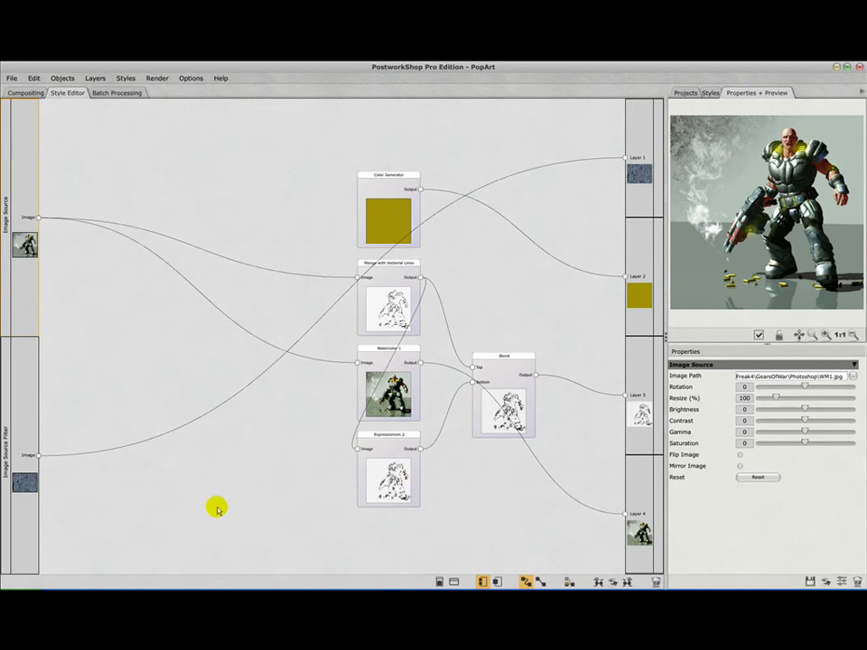
left_click(31, 95)
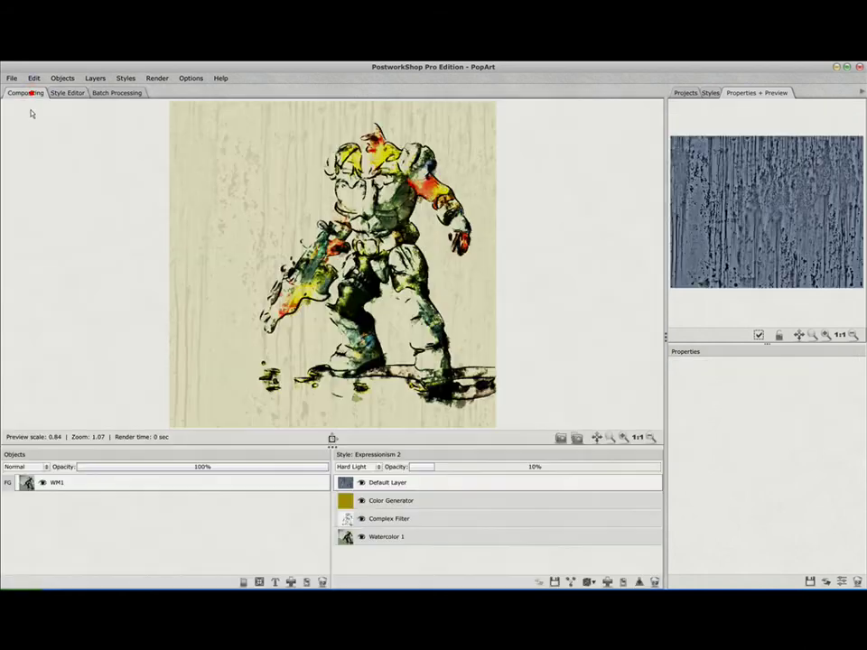